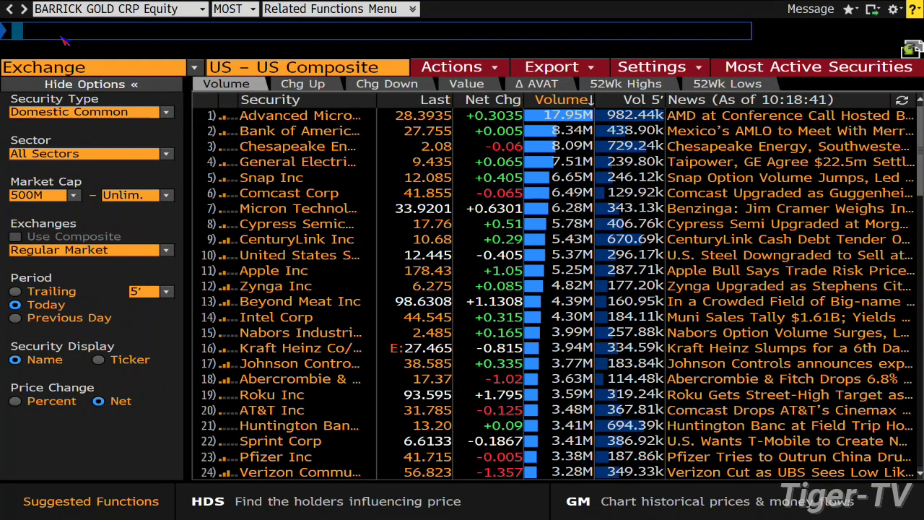
Open the GPO bar chart for Verizon (VZ US Equity), and load the NW17 grids-and-graphs view
{"action": "type", "text": "VZ"}
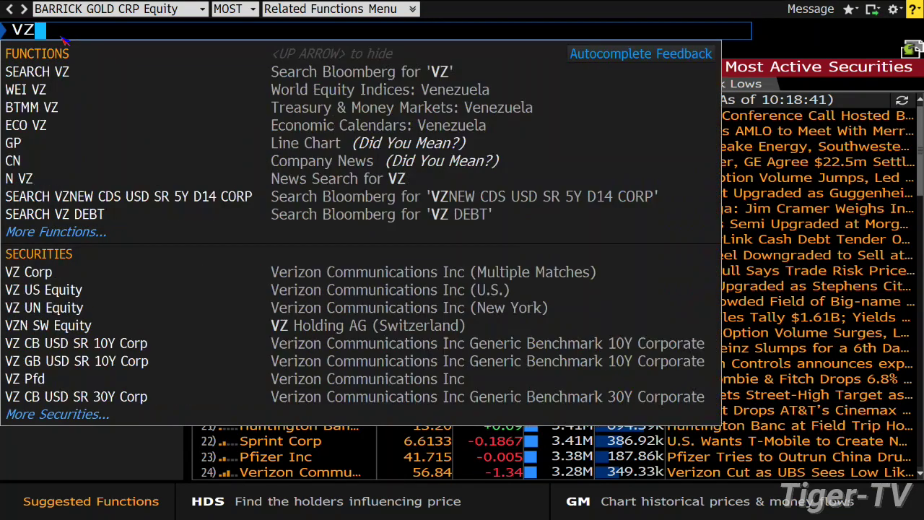
{"action": "type", "text": " Equity GPO"}
{"action": "key", "text": "Return"}
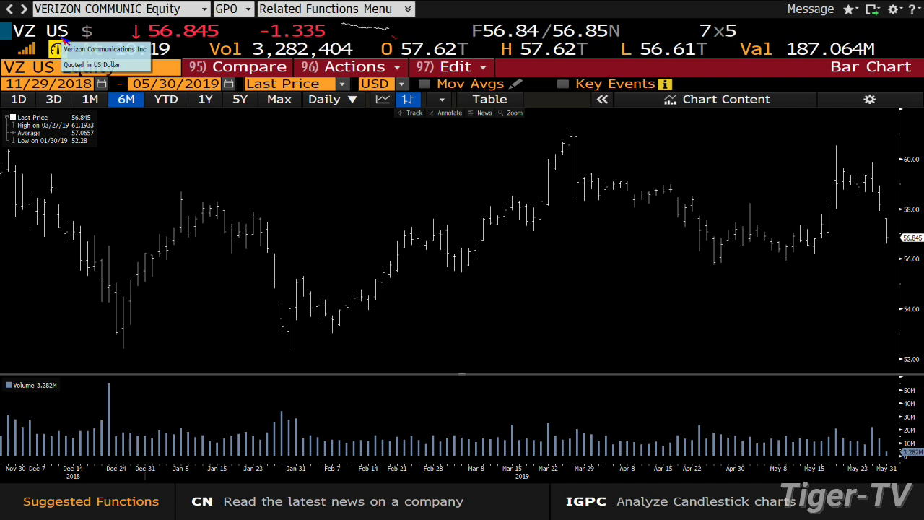
{"action": "type", "text": "NW17"}
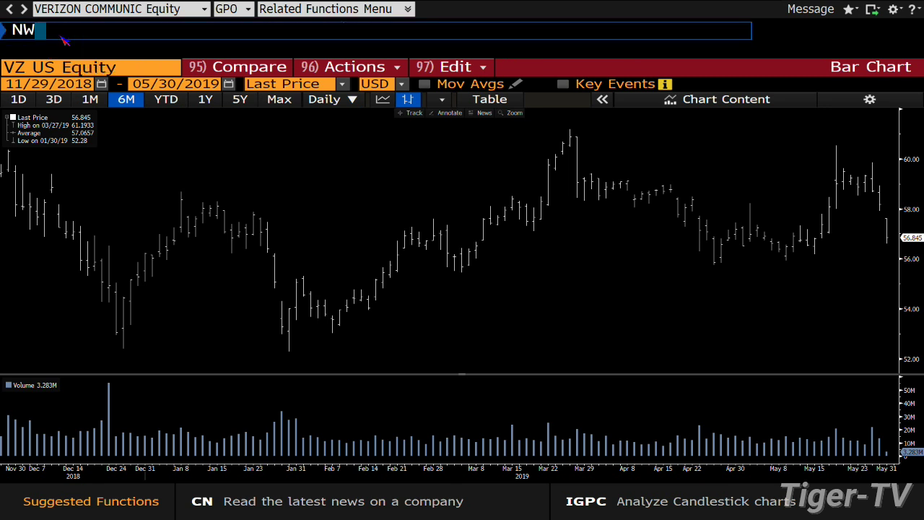
{"action": "key", "text": "Return"}
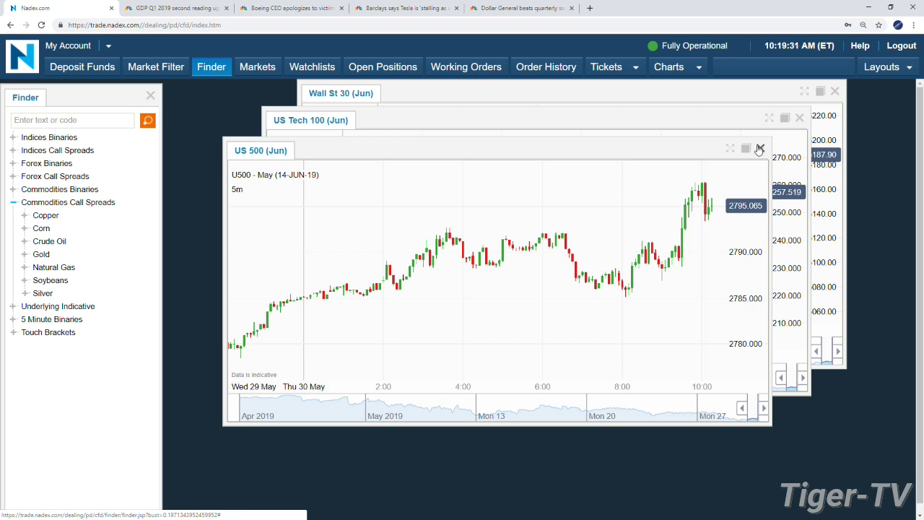
Close the US 500, US Tech 100 and Wall St 30 June charts in Nadex
{"action": "left_click", "coordinate": [760, 148]}
{"action": "left_click", "coordinate": [801, 118]}
{"action": "left_click", "coordinate": [835, 91]}
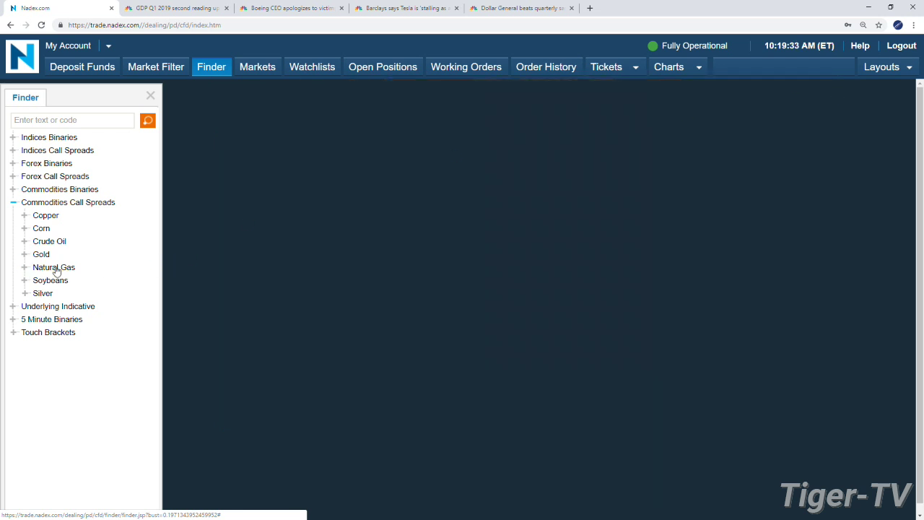
List the Daily (2:30pm) Natural Gas call spreads and move the Markets window clear of the Finder tree
{"action": "left_click", "coordinate": [56, 271]}
{"action": "left_click", "coordinate": [83, 320]}
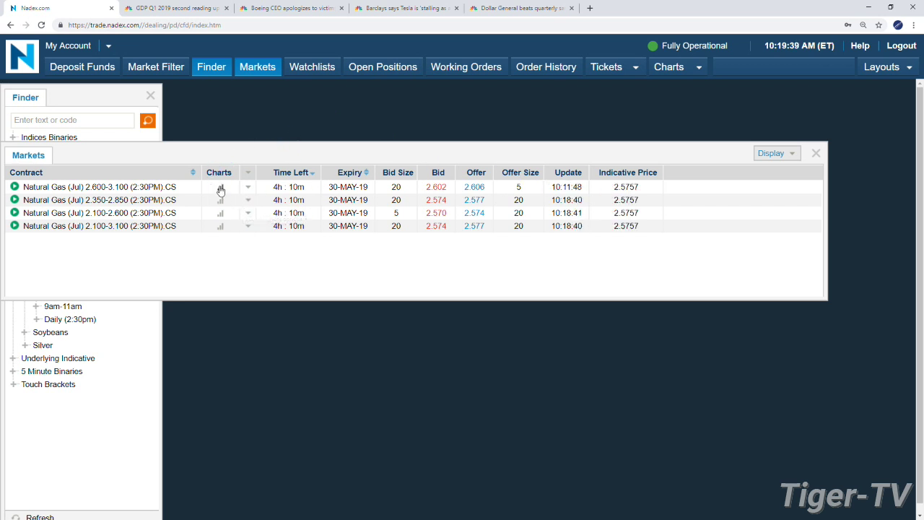
{"action": "left_click_drag", "start_coordinate": [276, 155], "coordinate": [338, 151]}
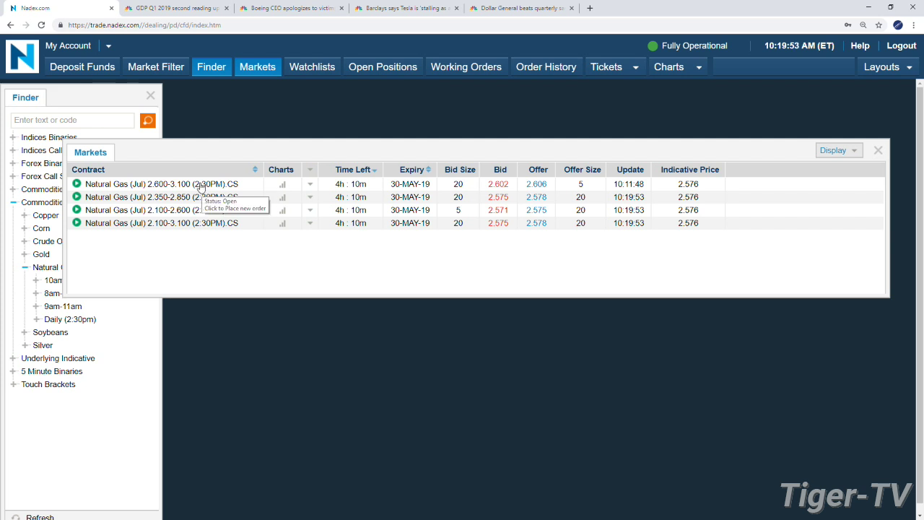
{"action": "left_click_drag", "start_coordinate": [361, 169], "coordinate": [408, 188]}
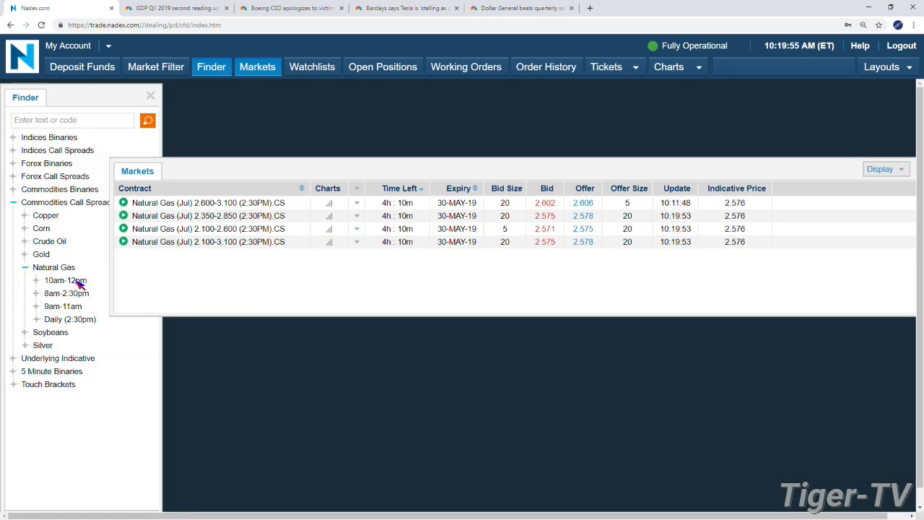
List the 9am-11am Natural Gas call spreads and fill a buy ticket for the 2.600-2.800 (11AM) spread with size 1 at 2.607
{"action": "left_click", "coordinate": [73, 307]}
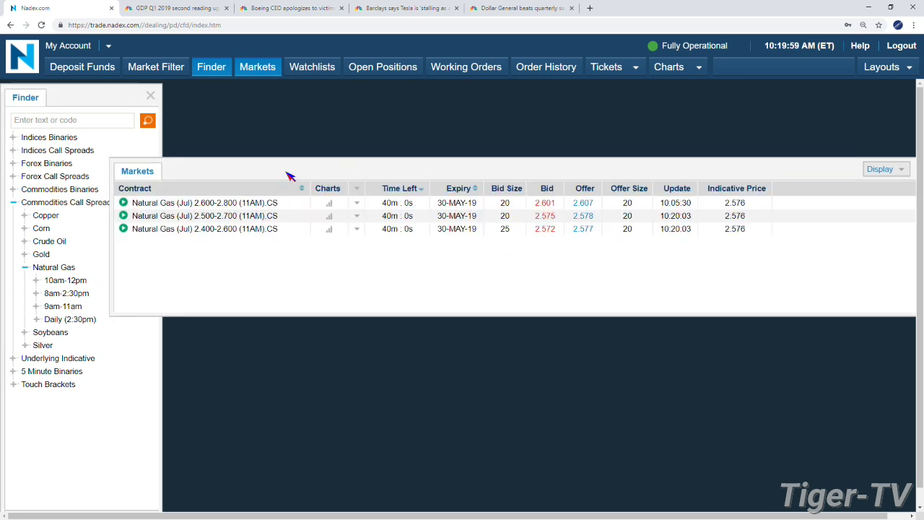
{"action": "left_click_drag", "start_coordinate": [287, 175], "coordinate": [280, 221]}
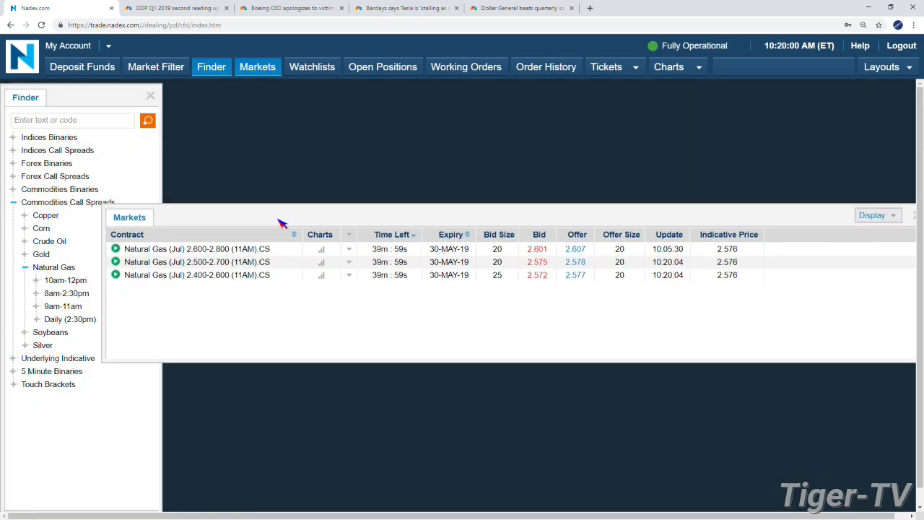
{"action": "left_click", "coordinate": [251, 254]}
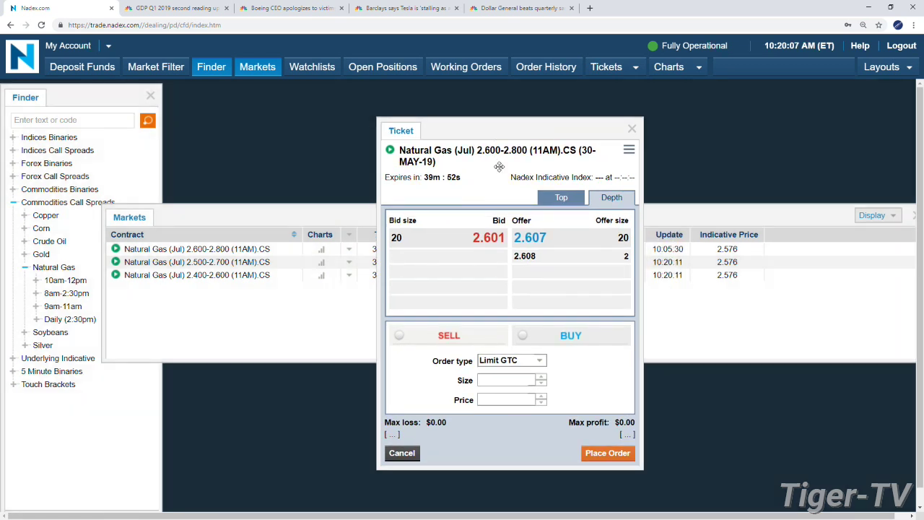
{"action": "left_click", "coordinate": [538, 238]}
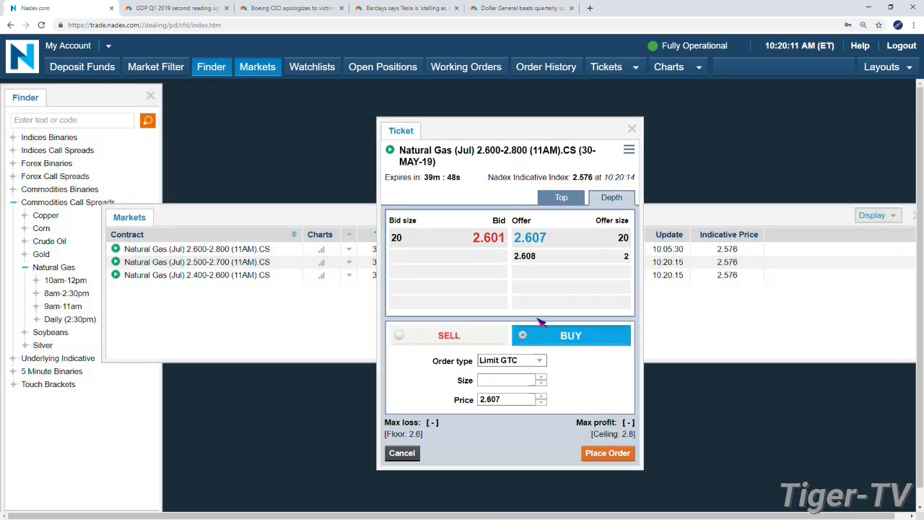
Fill a sell ticket for Natural Gas 2.400-2.600 (11AM) with size 1 at 2.572, placed beside the buy ticket
{"action": "left_click", "coordinate": [236, 275]}
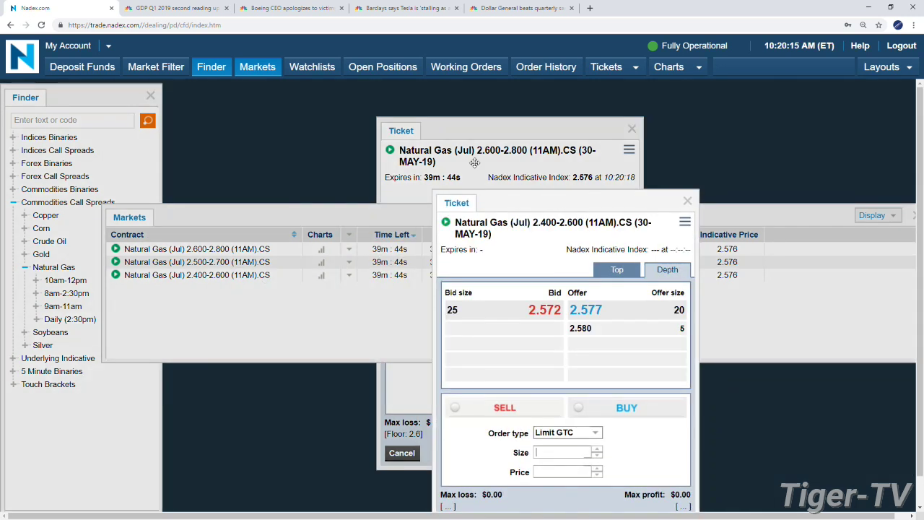
{"action": "left_click_drag", "start_coordinate": [563, 209], "coordinate": [239, 140]}
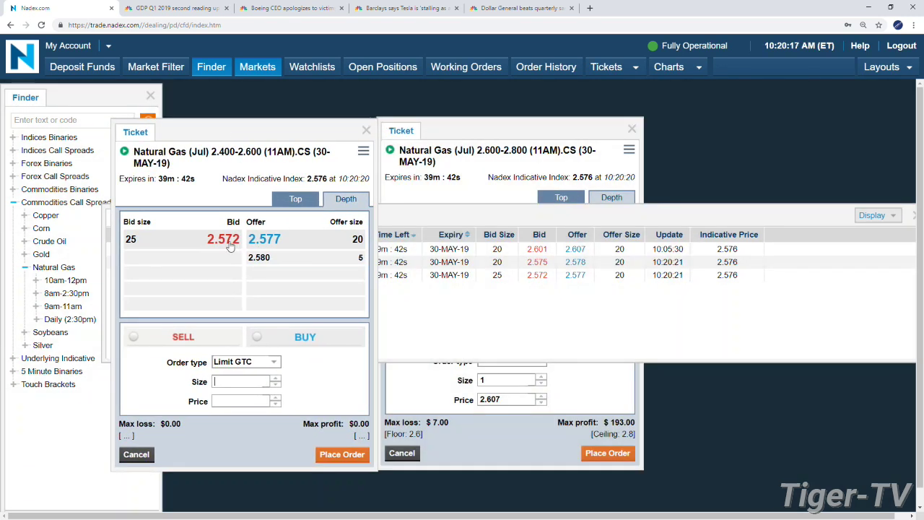
{"action": "left_click", "coordinate": [229, 247]}
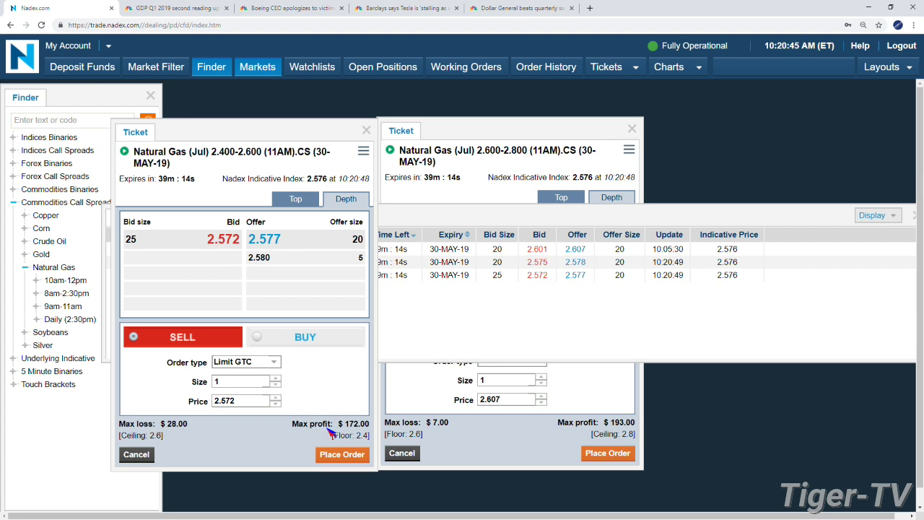
{"action": "left_click", "coordinate": [478, 122]}
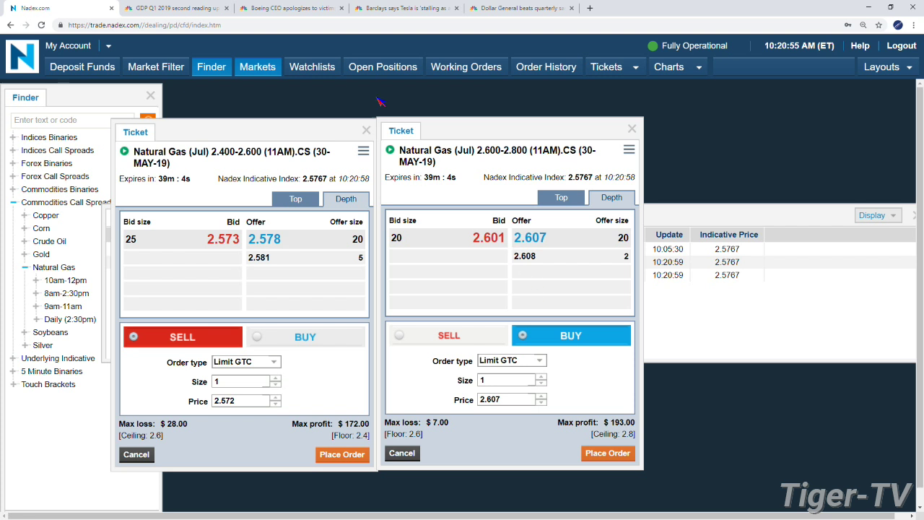
Close both 11AM Natural Gas tickets without placing the orders
{"action": "left_click", "coordinate": [632, 130]}
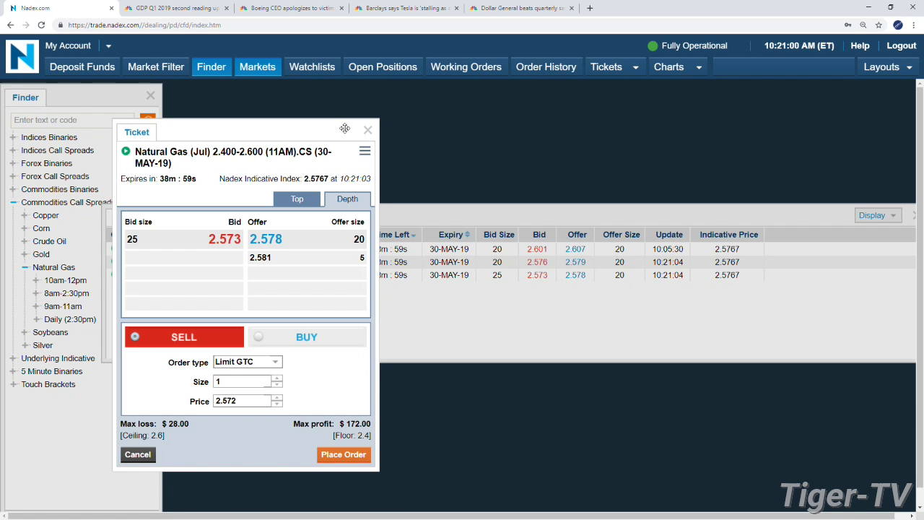
{"action": "left_click_drag", "start_coordinate": [325, 124], "coordinate": [394, 111]}
{"action": "left_click", "coordinate": [438, 127]}
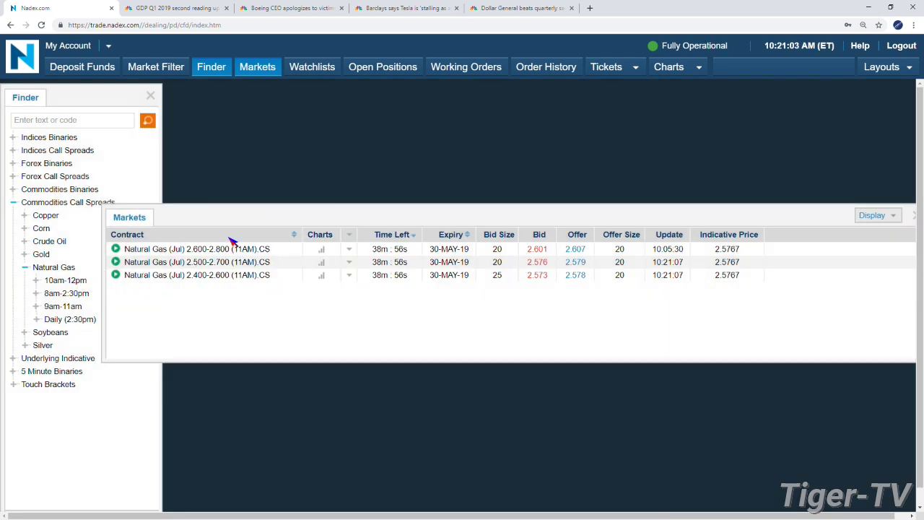
List the 10am-12pm Natural Gas call spreads and fill a sell ticket for 2.400-2.600 (12PM) with size 1 at 2.573
{"action": "left_click", "coordinate": [69, 282]}
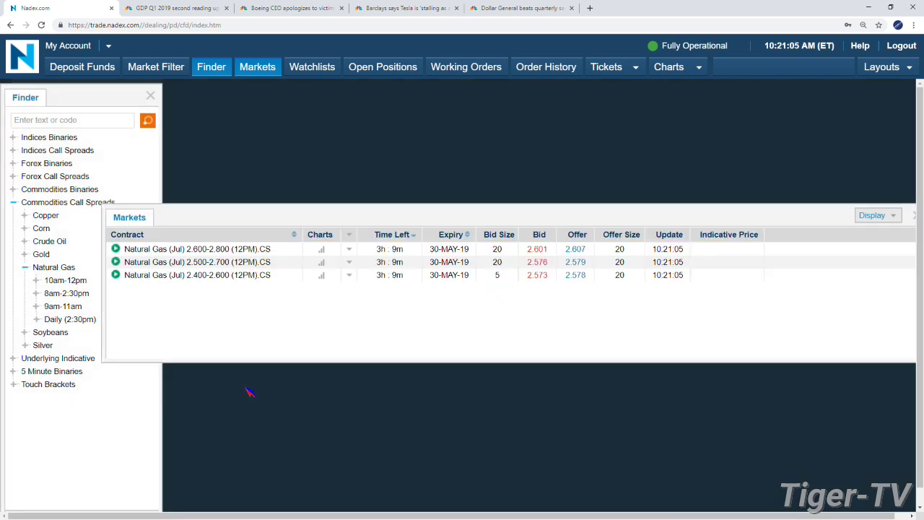
{"action": "left_click", "coordinate": [308, 266]}
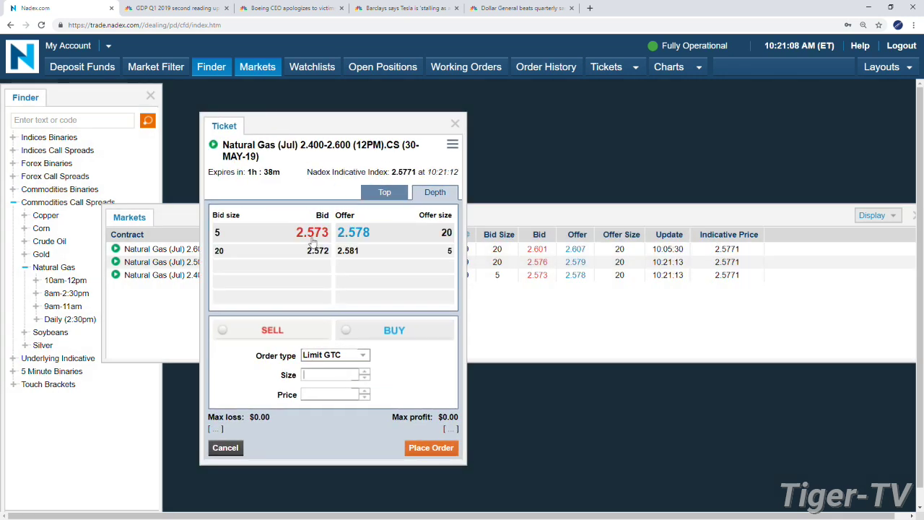
{"action": "left_click", "coordinate": [311, 240]}
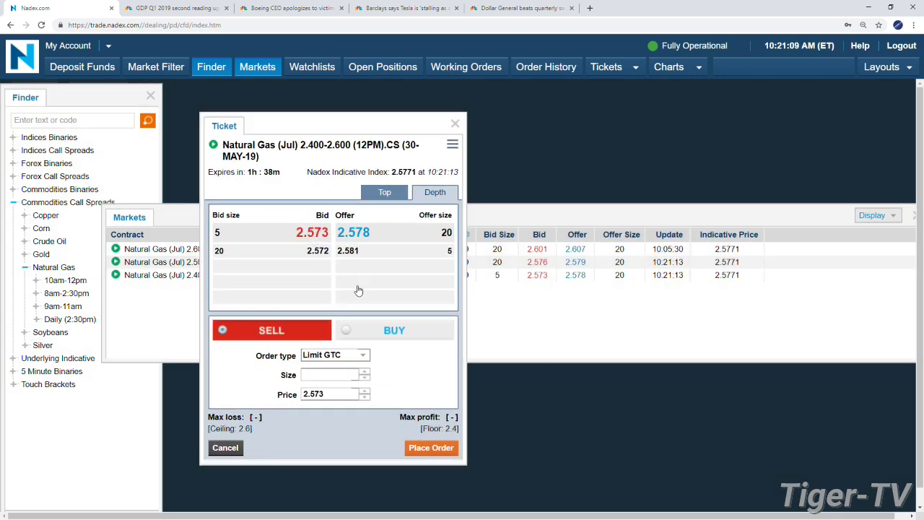
{"action": "left_click", "coordinate": [365, 372]}
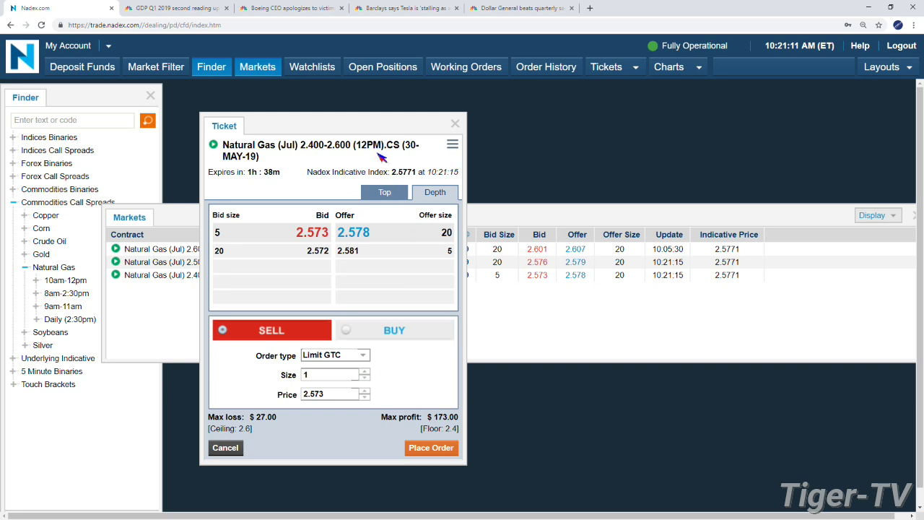
Open a ticket for the 9am-11am Natural Gas 2.400-2.600 (11AM) spread and arrange it side by side with the 12PM ticket
{"action": "left_click_drag", "start_coordinate": [402, 121], "coordinate": [680, 138]}
{"action": "left_click", "coordinate": [232, 279]}
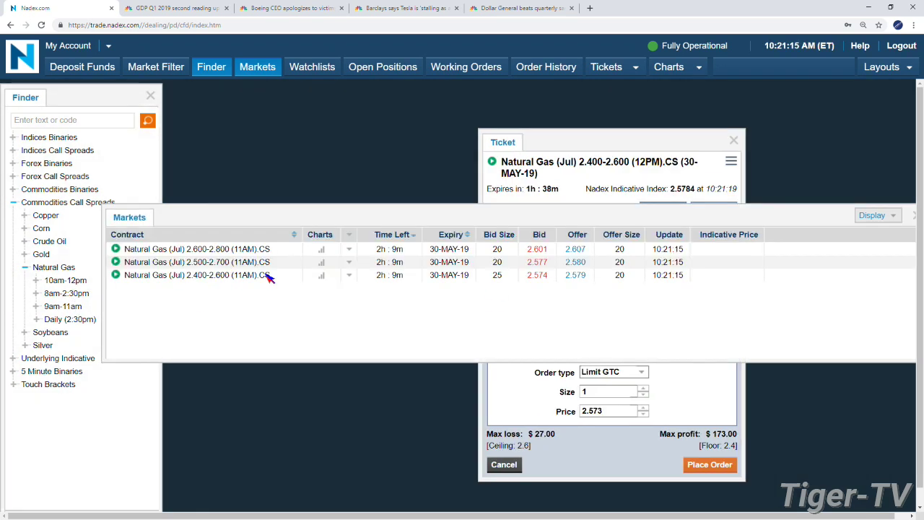
{"action": "double_click", "coordinate": [233, 279]}
{"action": "left_click_drag", "start_coordinate": [592, 234], "coordinate": [270, 122]}
{"action": "left_click_drag", "start_coordinate": [571, 140], "coordinate": [509, 124]}
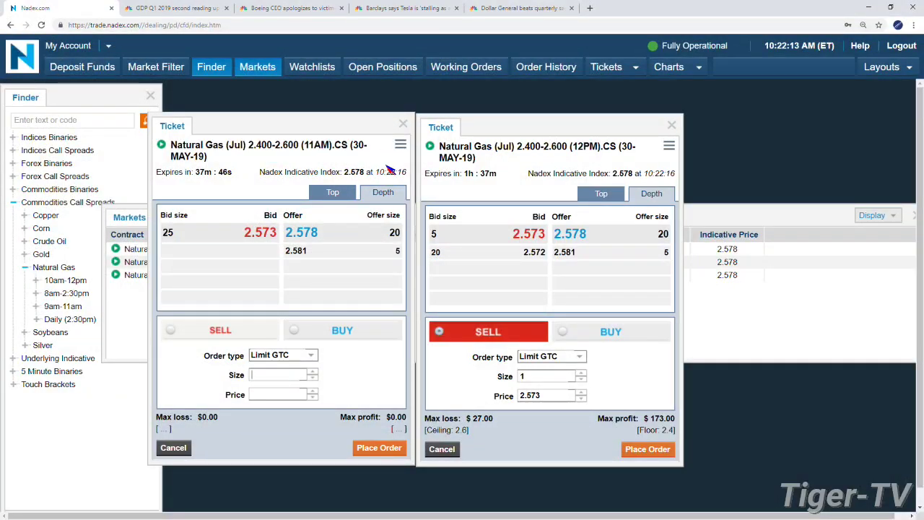
Replace the 11AM ticket with one for the Daily Natural Gas 2.100-2.600 (2:30PM) spread, placed beside the 12PM ticket
{"action": "left_click", "coordinate": [403, 126]}
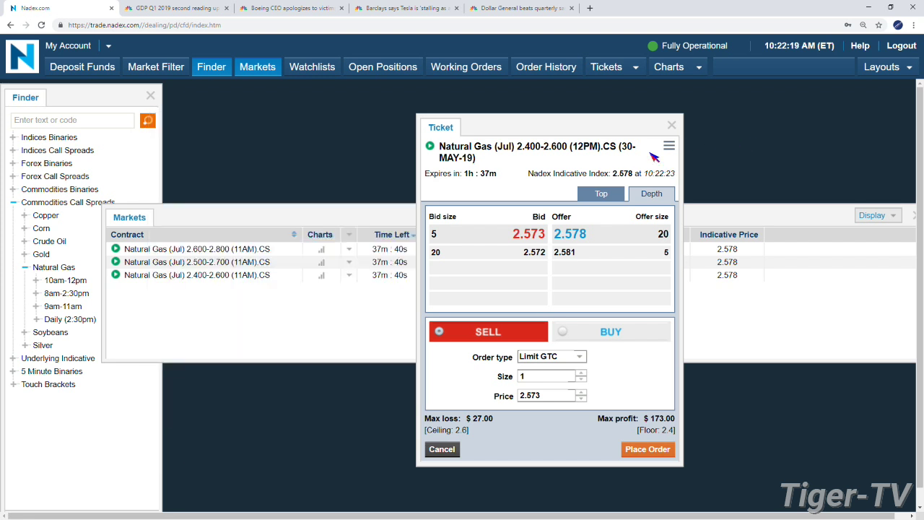
{"action": "left_click", "coordinate": [78, 322]}
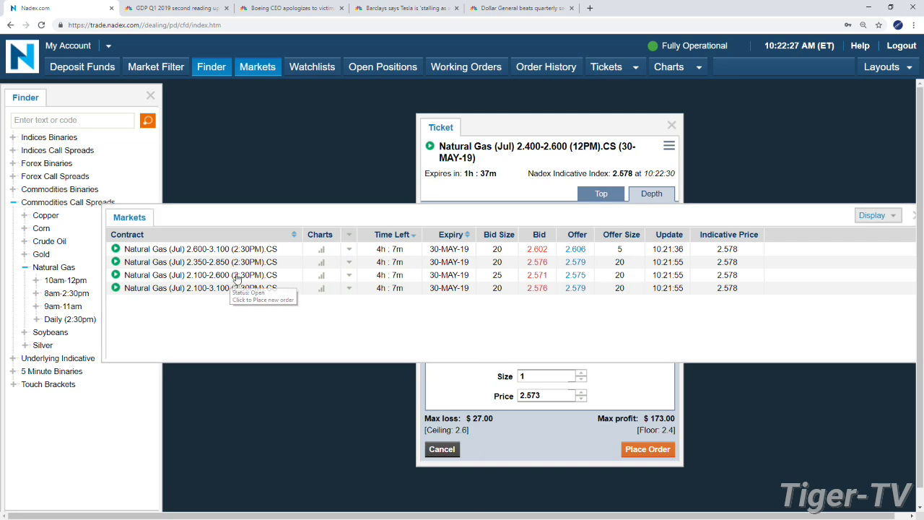
{"action": "left_click", "coordinate": [234, 280]}
{"action": "left_click_drag", "start_coordinate": [558, 279], "coordinate": [257, 119]}
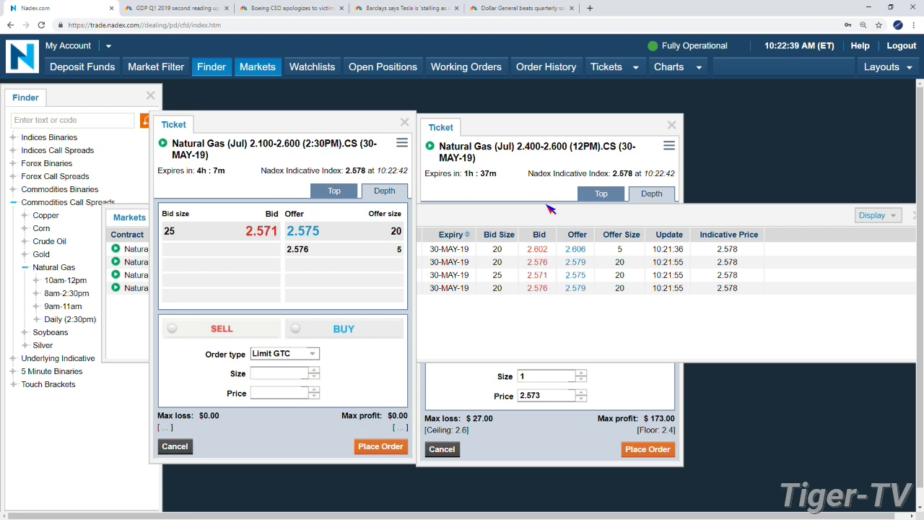
{"action": "left_click", "coordinate": [549, 127]}
Set the 2.100-2.600 (2:30PM) ticket to sell with size 1 at 2.571
{"action": "left_click", "coordinate": [257, 241]}
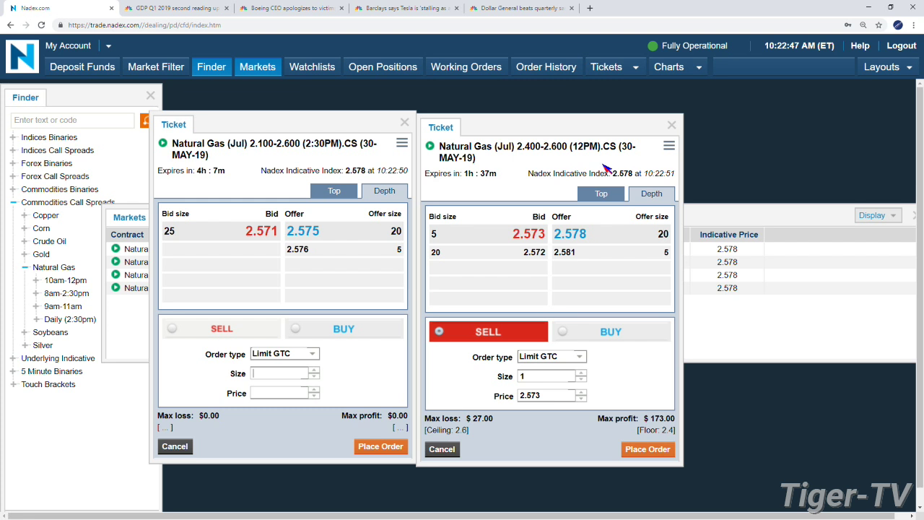
{"action": "left_click", "coordinate": [262, 233]}
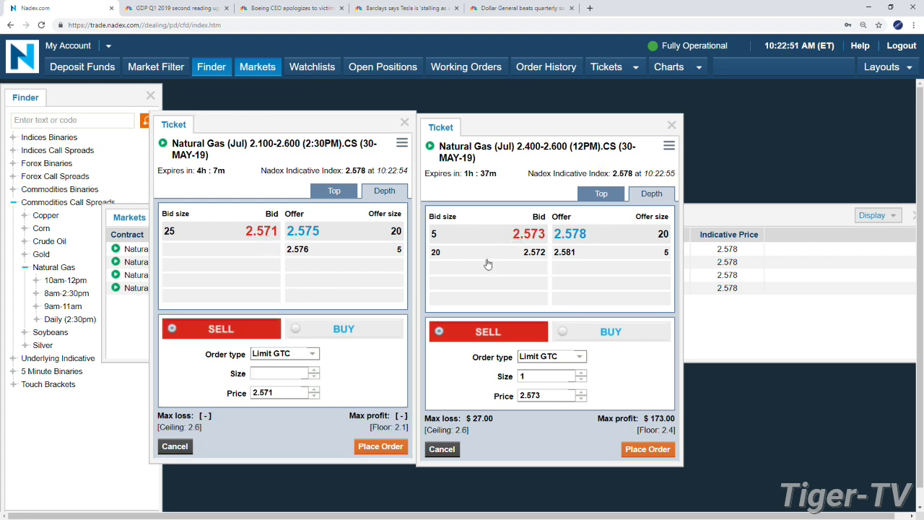
{"action": "left_click", "coordinate": [313, 371]}
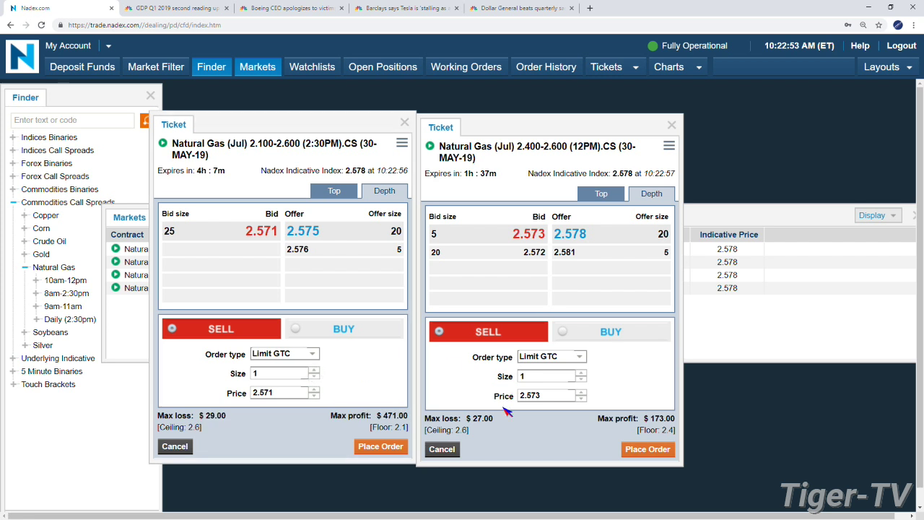
{"action": "left_click_drag", "start_coordinate": [517, 124], "coordinate": [503, 127]}
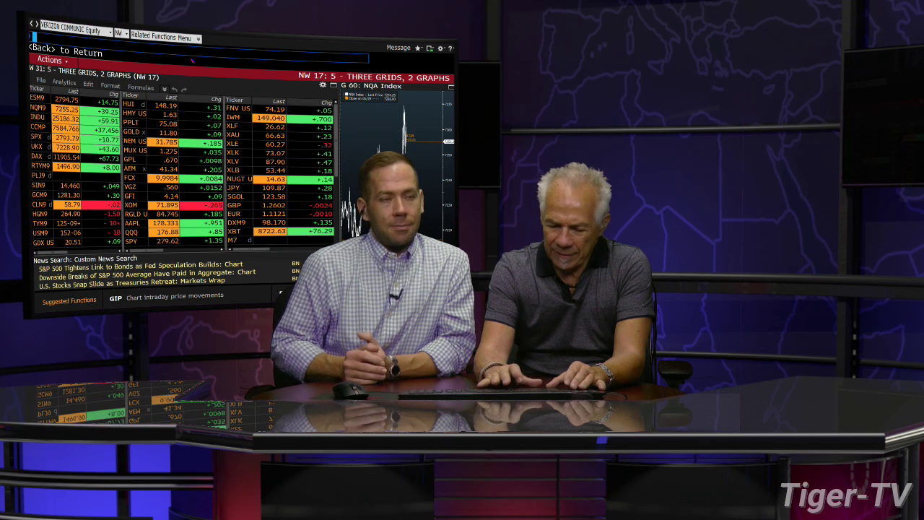
{"action": "type", "text": "NG"}
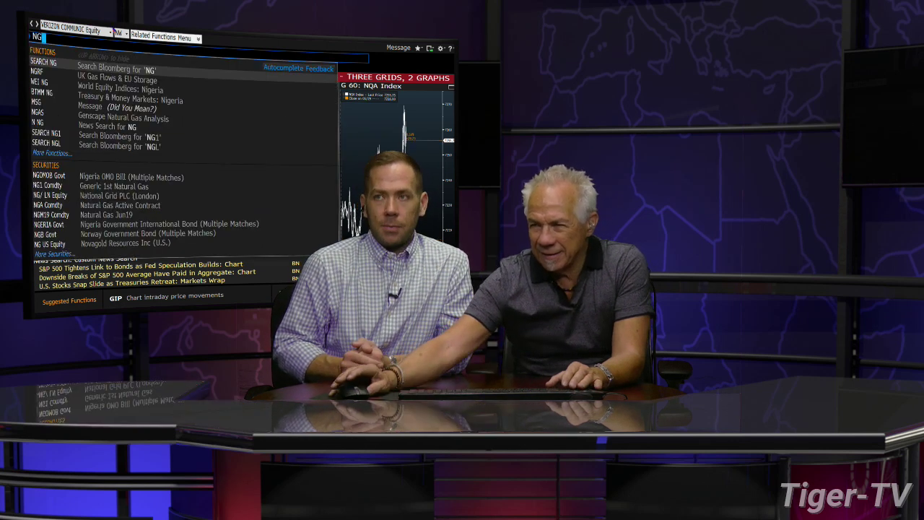
{"action": "left_click", "coordinate": [127, 215]}
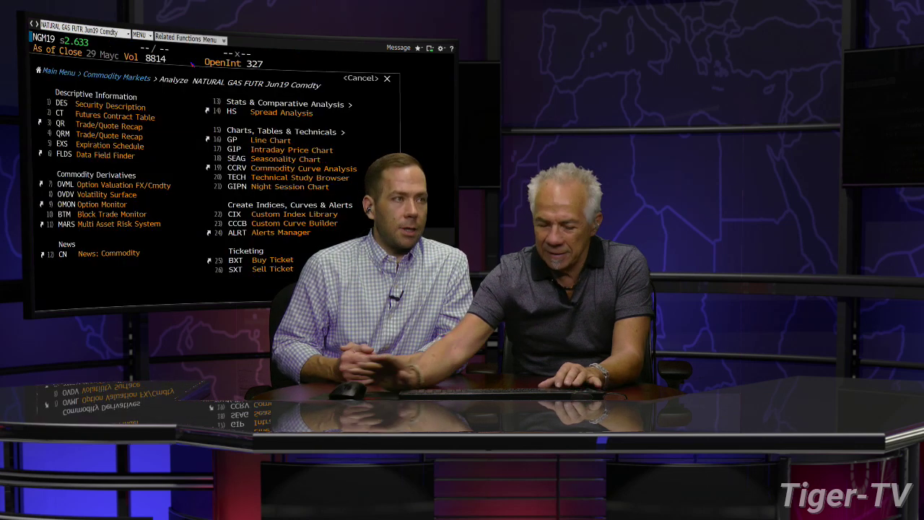
{"action": "key", "text": "Escape"}
Look up NGN and load the Natural Gas Jul19 futures contract, NGN19 Comdty
{"action": "type", "text": "NG"}
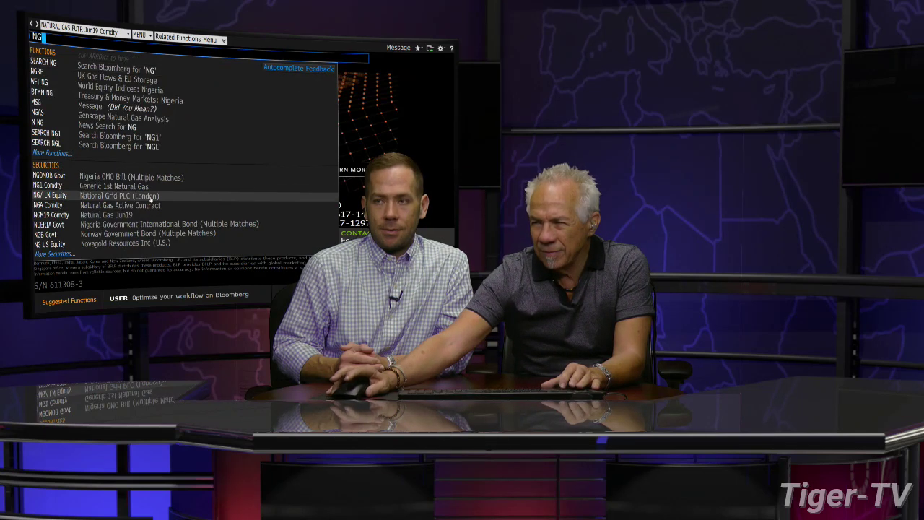
{"action": "type", "text": "N"}
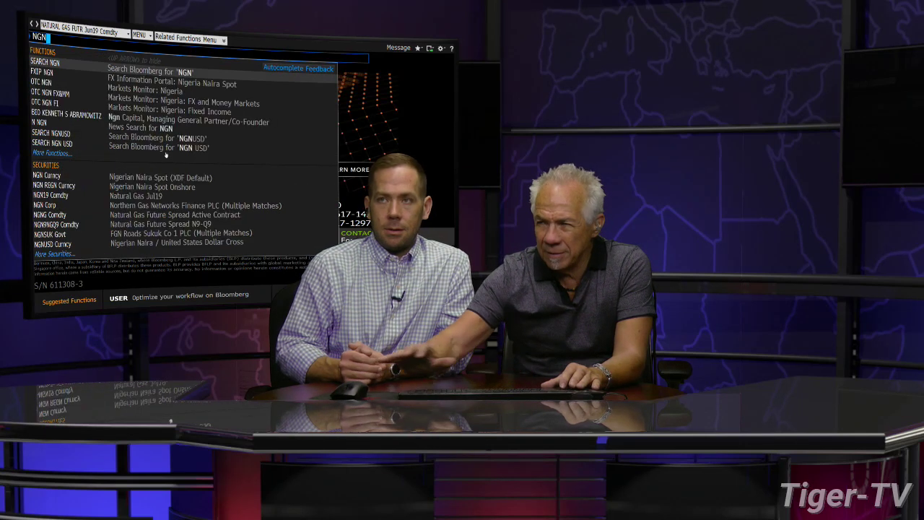
{"action": "left_click", "coordinate": [159, 196]}
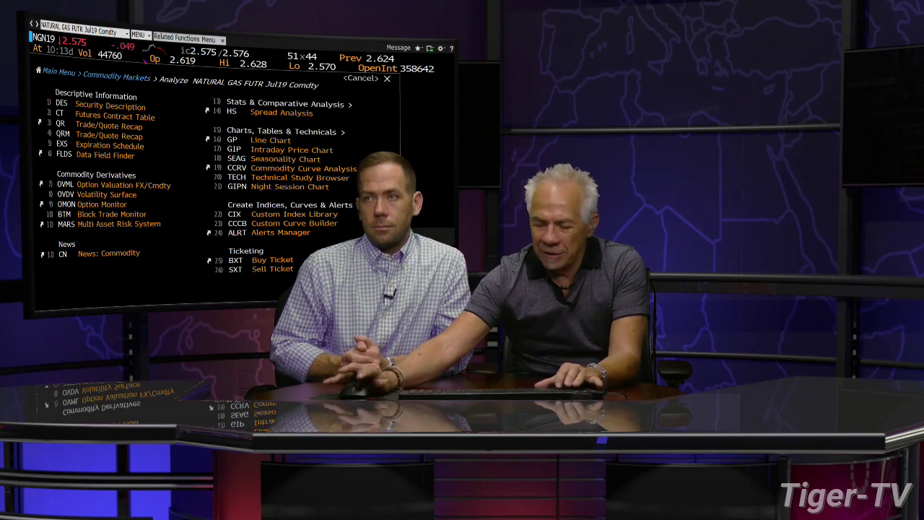
Chart the Jul19 natural gas contract with the GPO bar chart and add a volume pane beneath the price bars
{"action": "key", "text": "Escape"}
{"action": "type", "text": "GPO"}
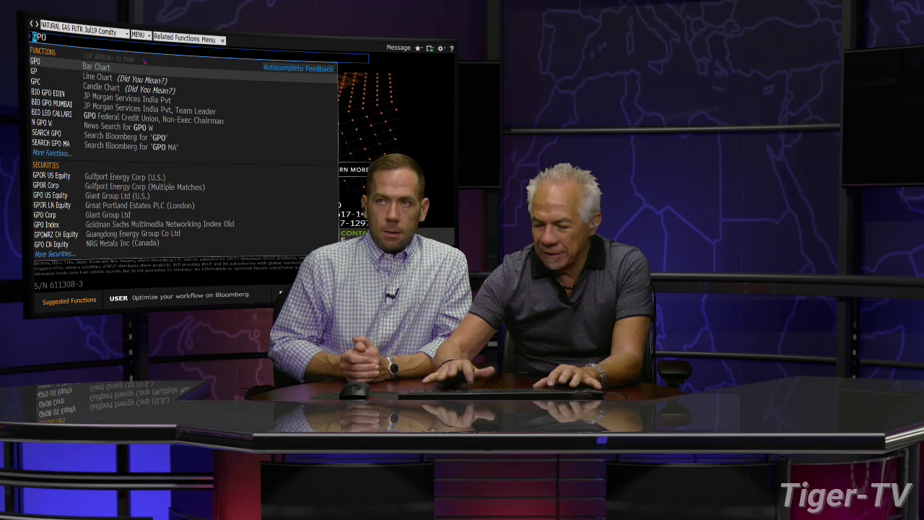
{"action": "key", "text": "Return"}
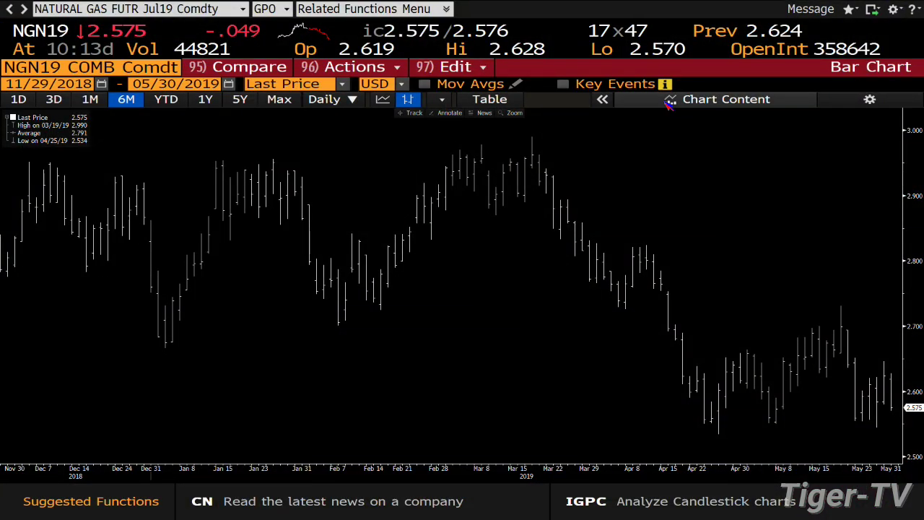
{"action": "left_click", "coordinate": [670, 104]}
{"action": "left_click", "coordinate": [646, 209]}
{"action": "left_click", "coordinate": [717, 101]}
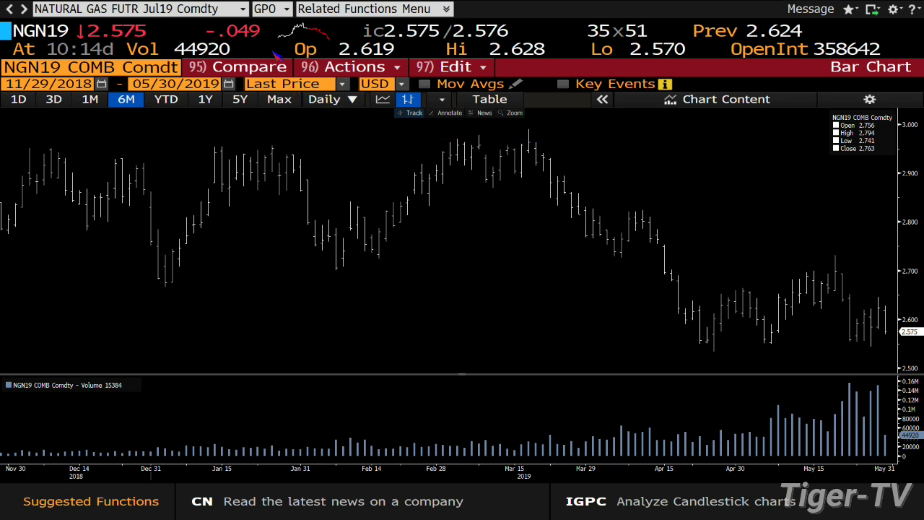
Open the IGPO intraday bar chart for the Jul19 natural gas contract and turn on the Track crosshair
{"action": "type", "text": "IGPO"}
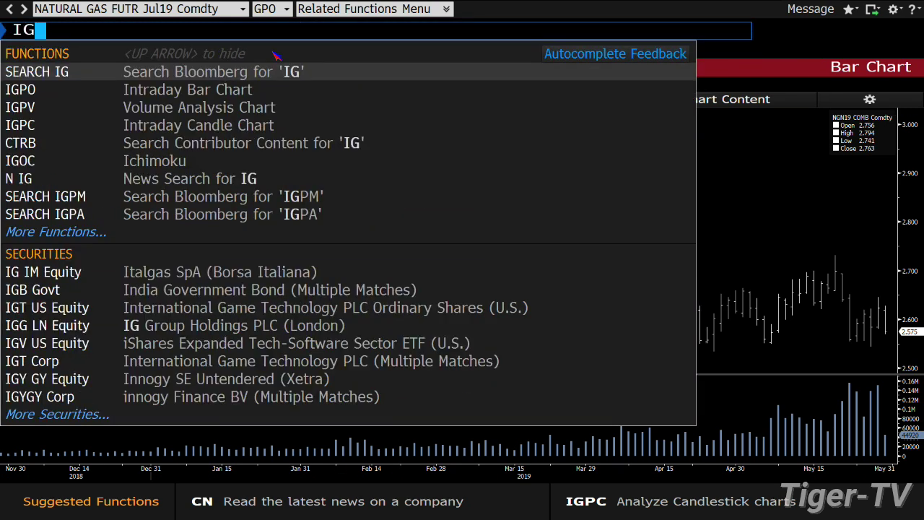
{"action": "key", "text": "Return"}
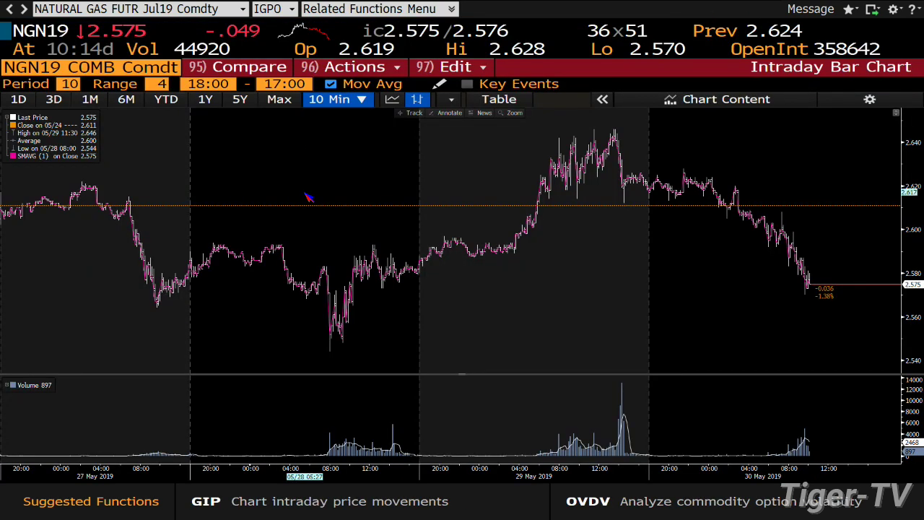
{"action": "left_click", "coordinate": [411, 113]}
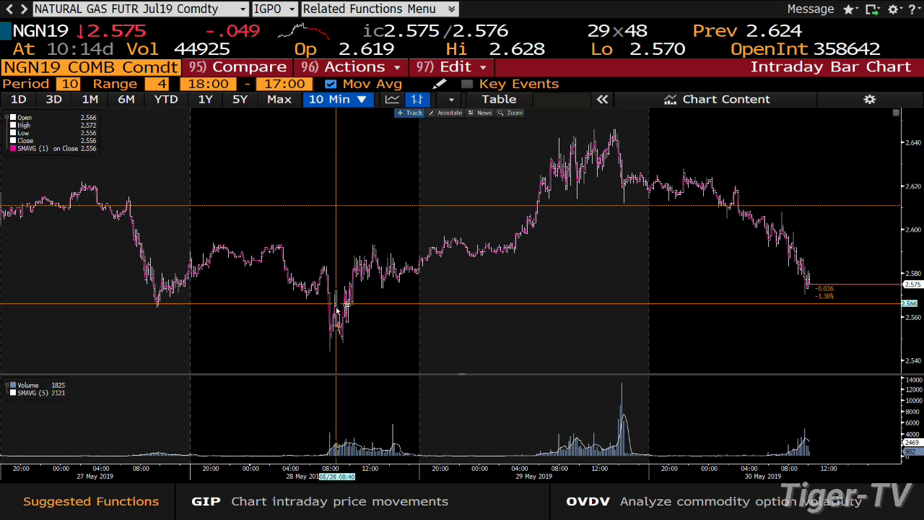